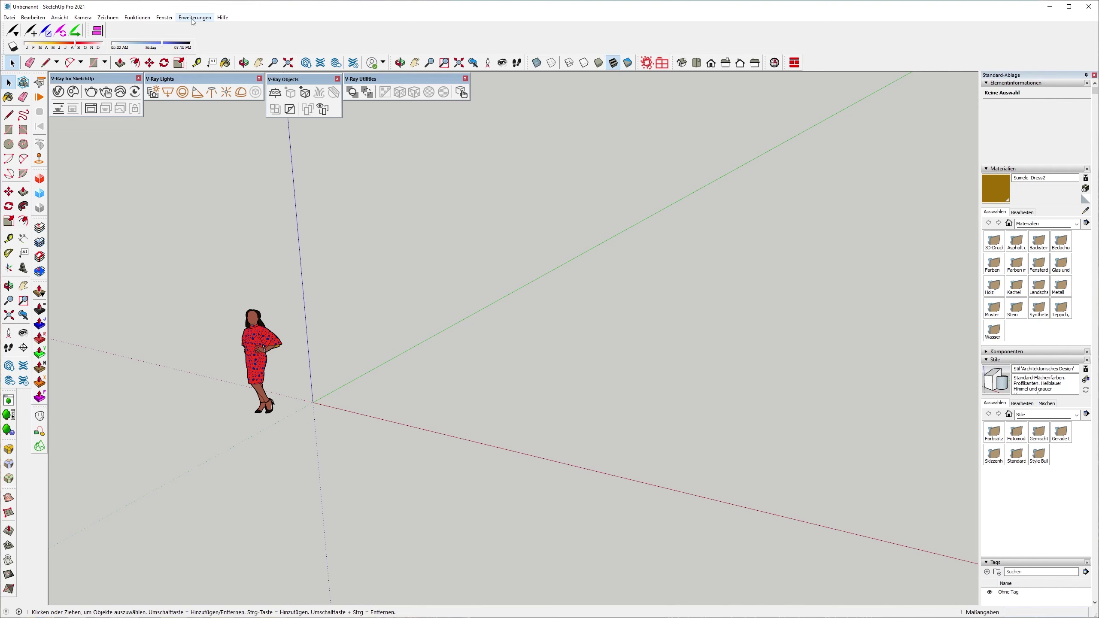
Open the About Chaos V-Ray dialog from the Extensions menu to see version 5.20.03
click(207, 20)
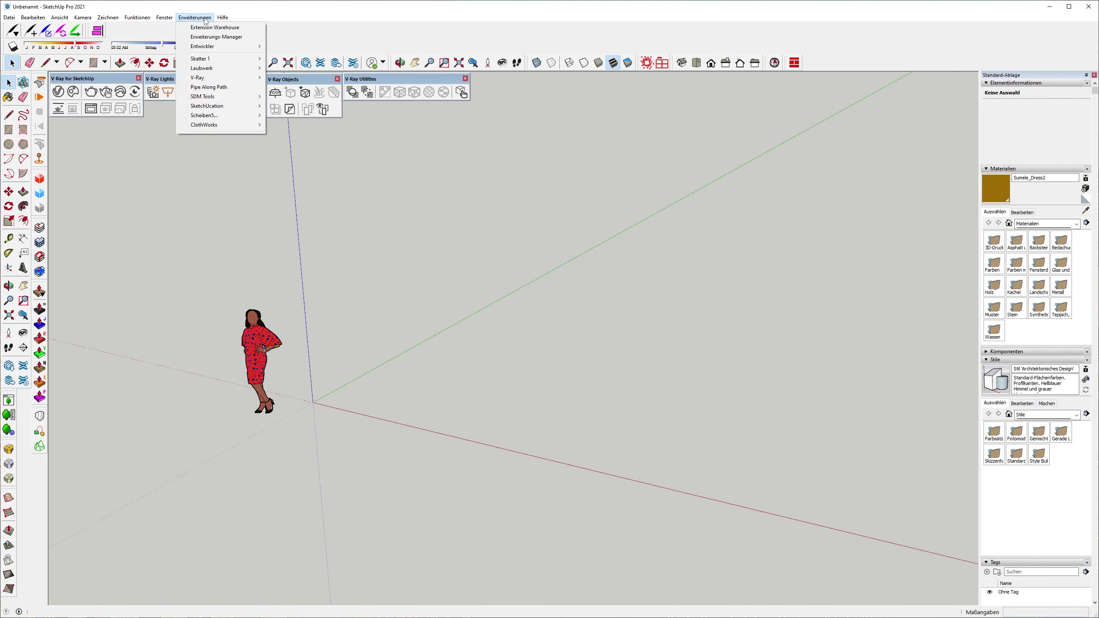
mouse_move(211, 78)
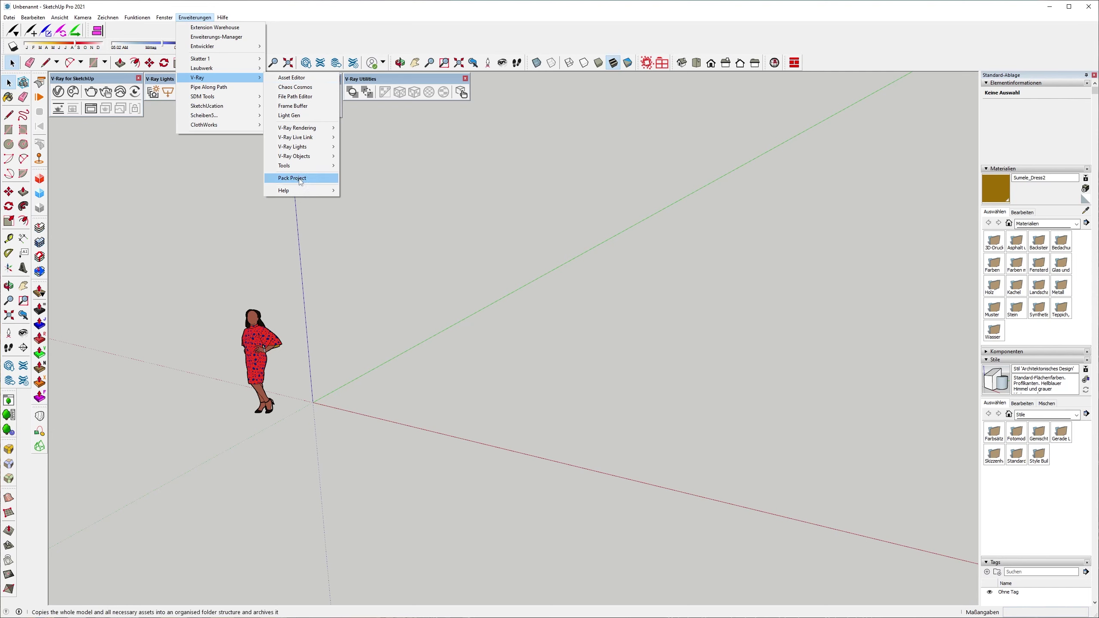
mouse_move(292, 190)
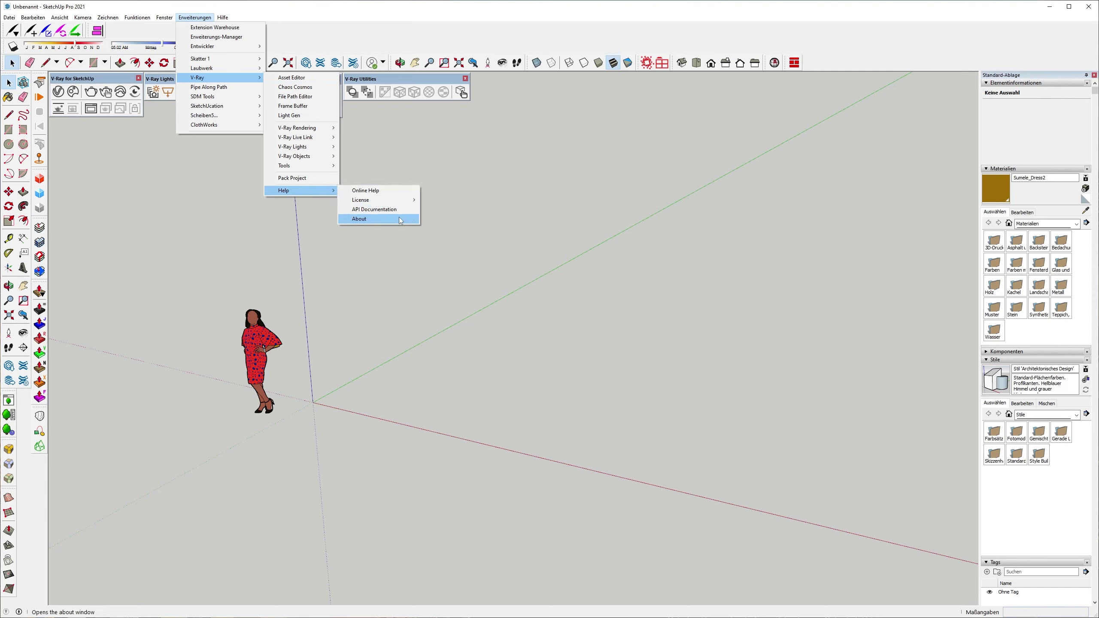
click(360, 219)
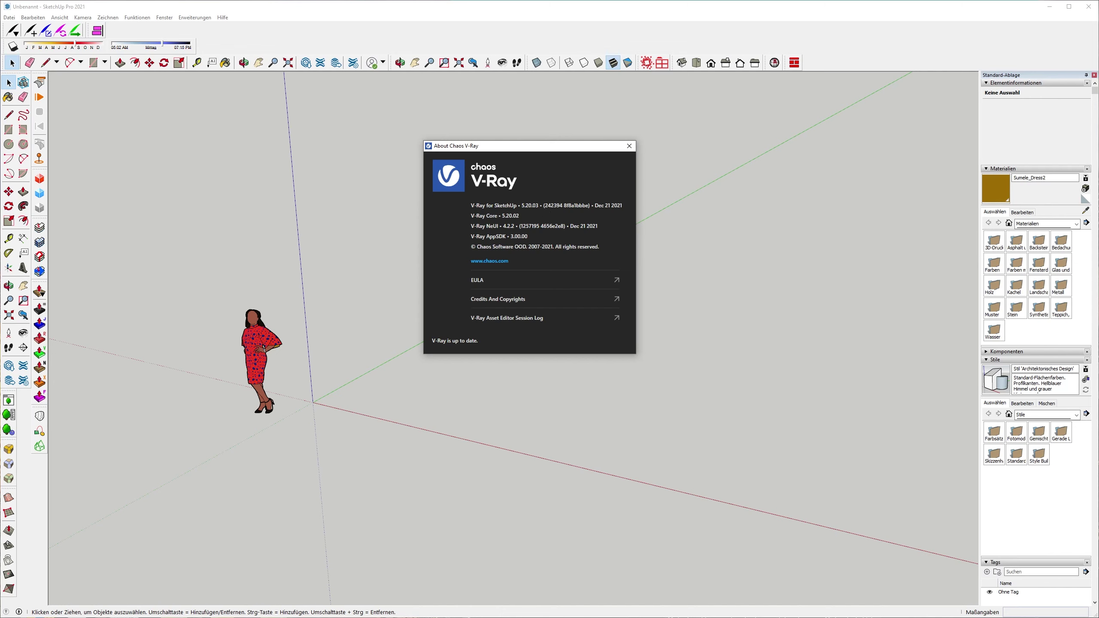
Close the About Chaos V-Ray window to return to the scene with the figure
key(Escape)
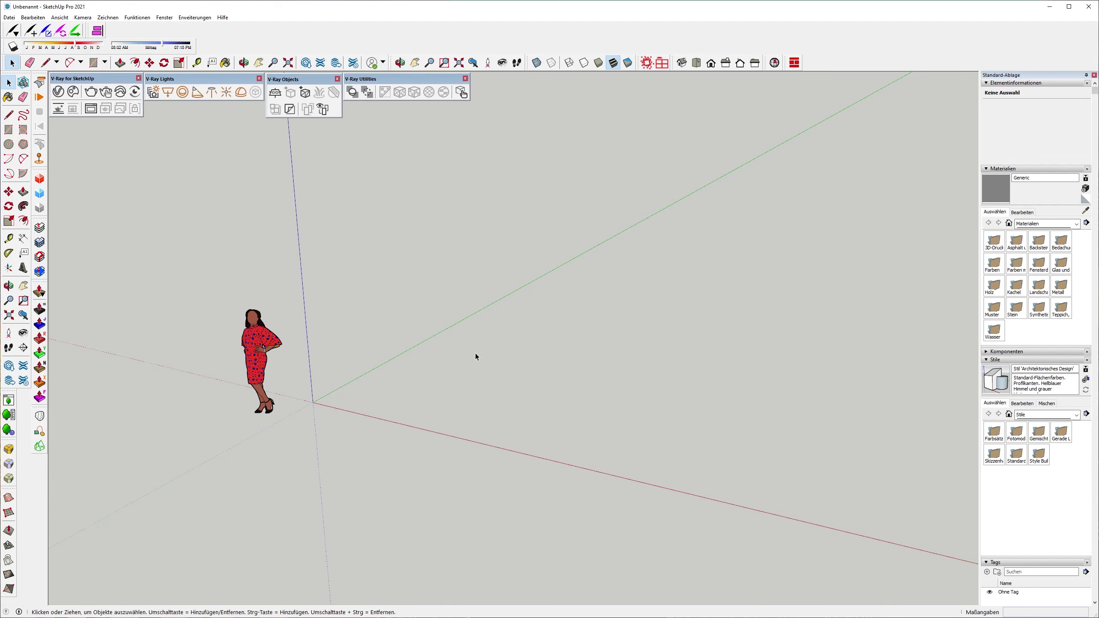
Open the V-Ray Asset Editor filtered to the scene's materials, Generic through Sumele_Skin
click(58, 92)
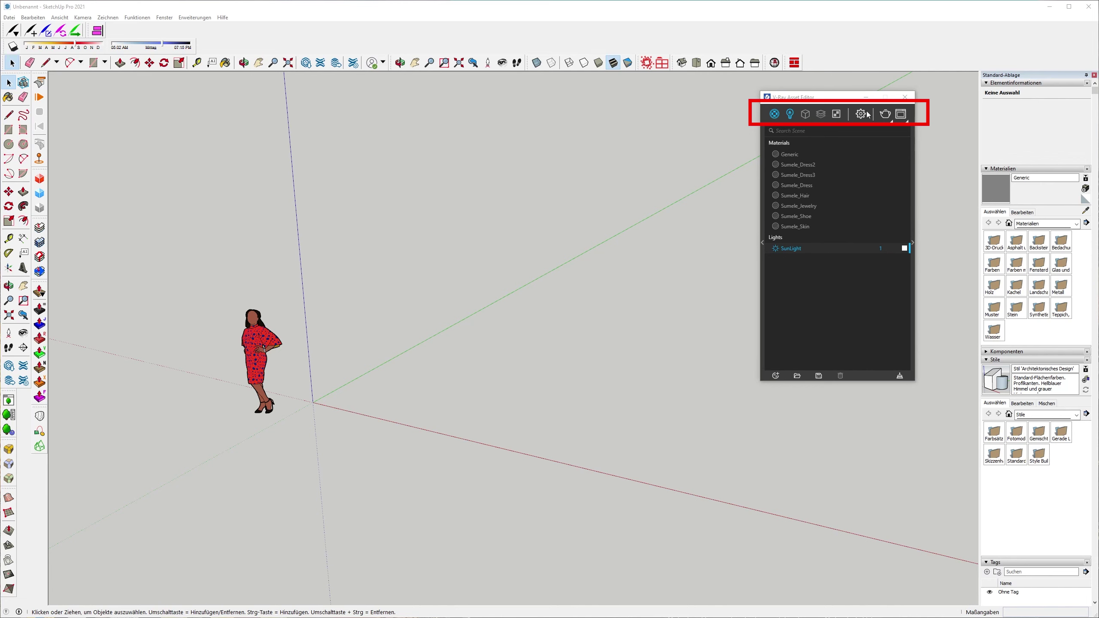
click(777, 114)
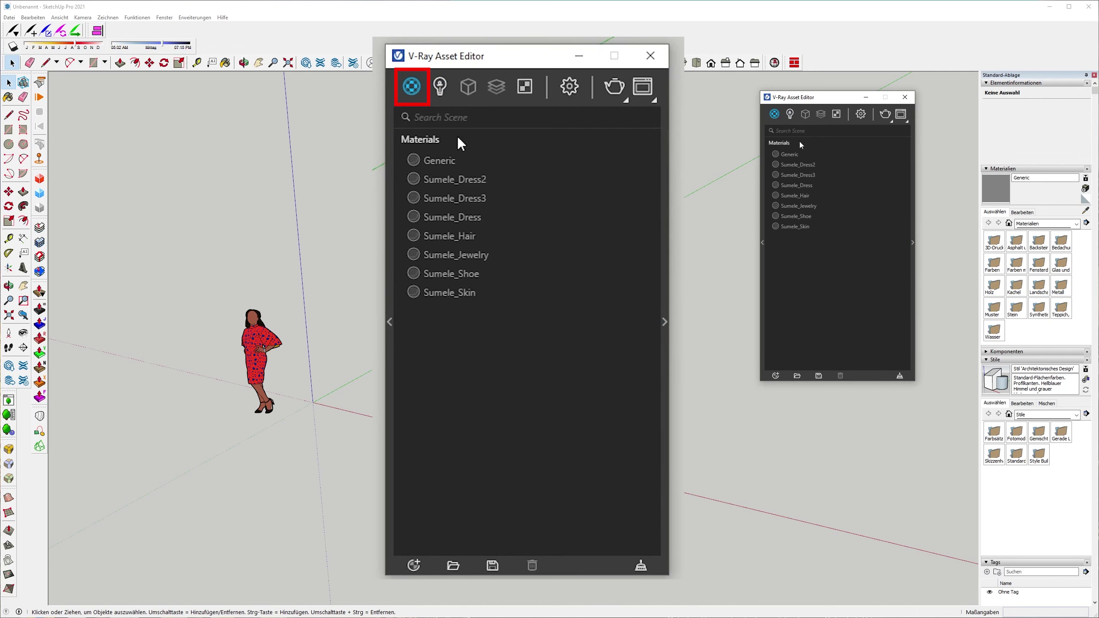
Show Sumele_Skin's VRay Mtl preview and brownish Diffuse colour in the settings panel
click(467, 157)
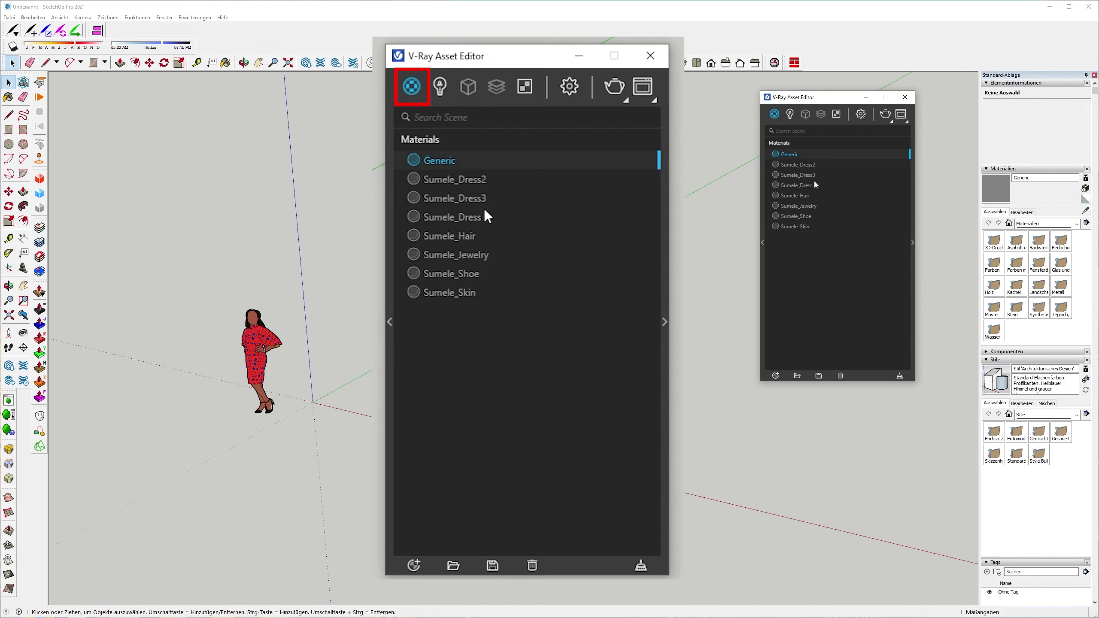
click(483, 290)
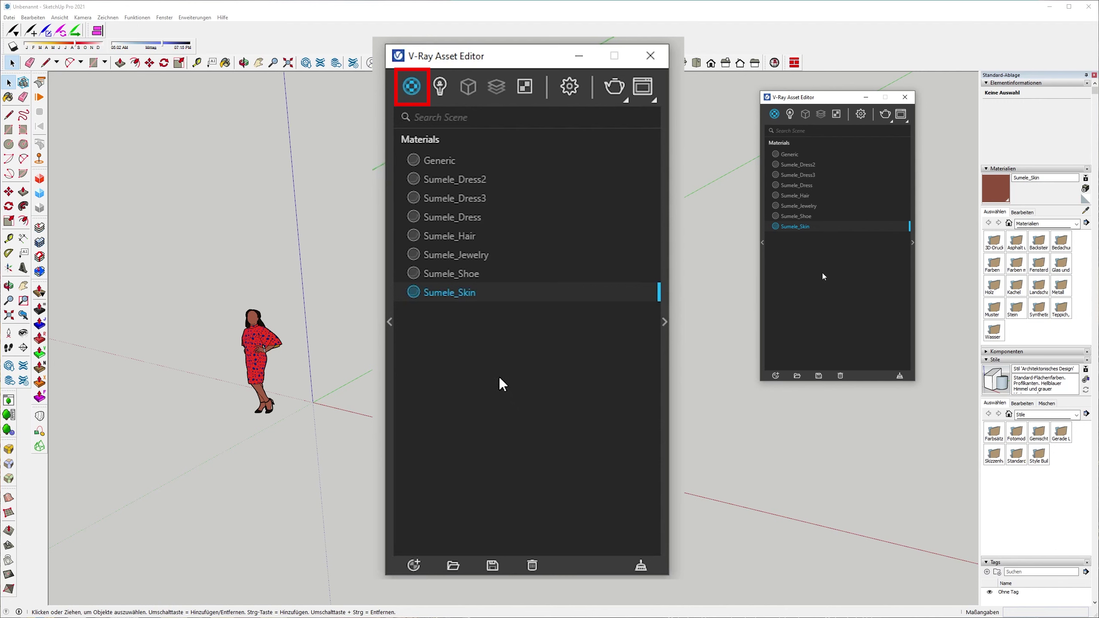
click(663, 344)
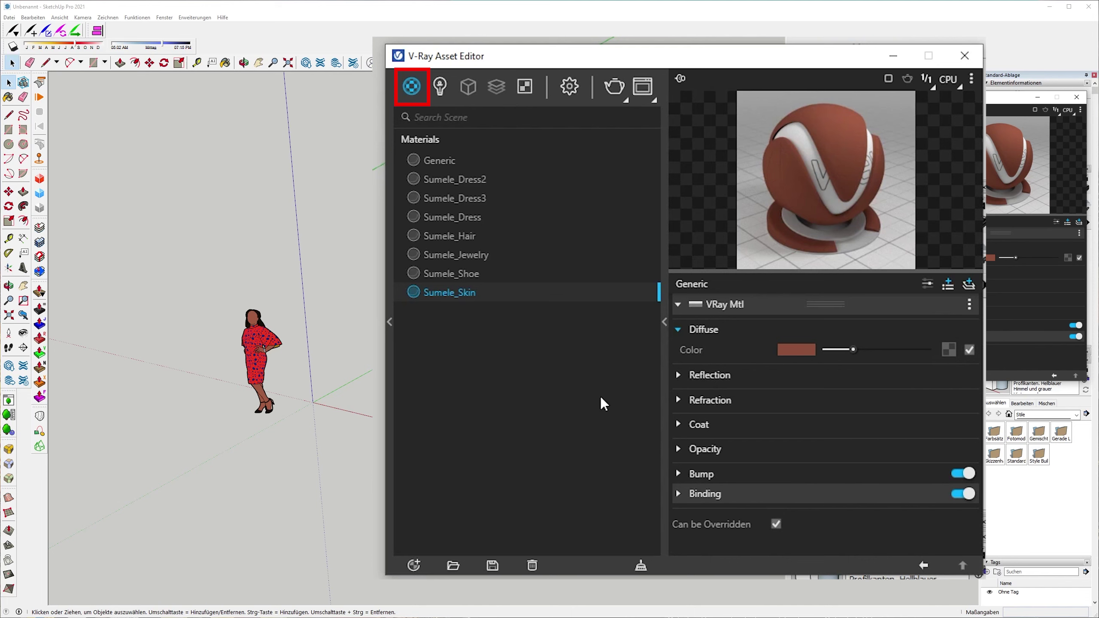
Expand the V-Ray material library beside the scene materials, showing the Tiles presets
click(390, 321)
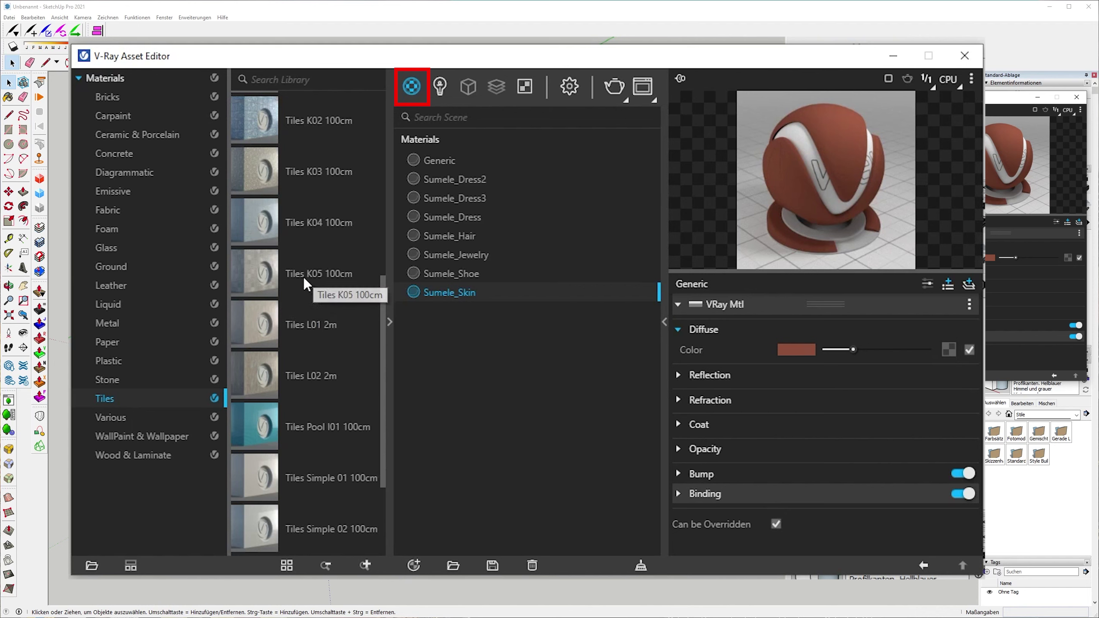
Add Tiles K05 100cm to the scene materials and view the SunLight settings
drag(305, 277, 608, 391)
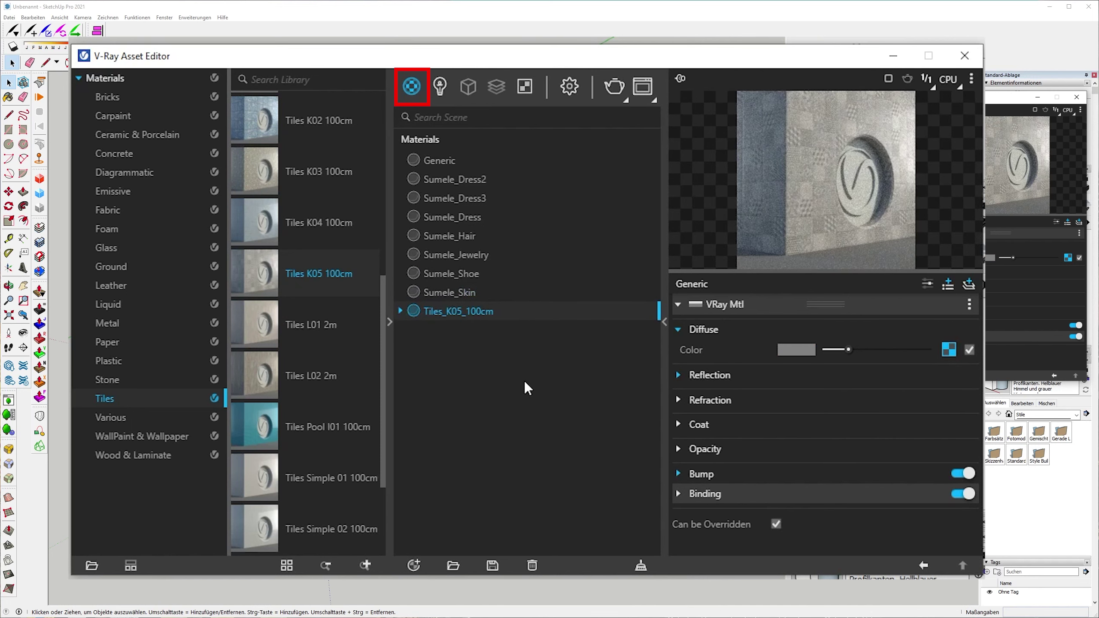
click(441, 85)
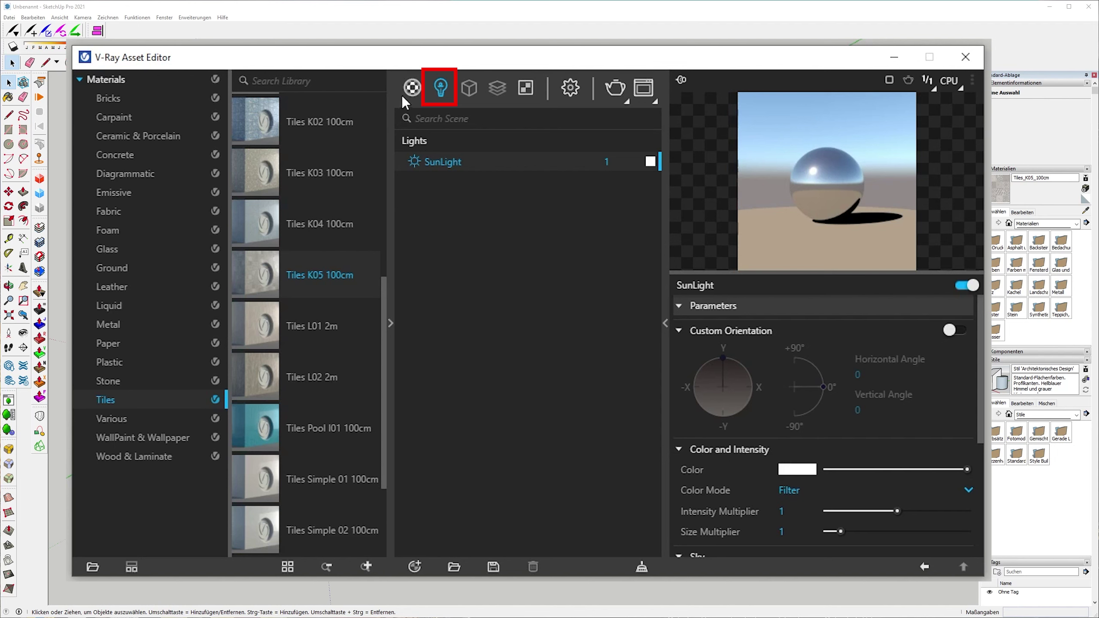
click(665, 330)
scroll(780, 416, down, 5)
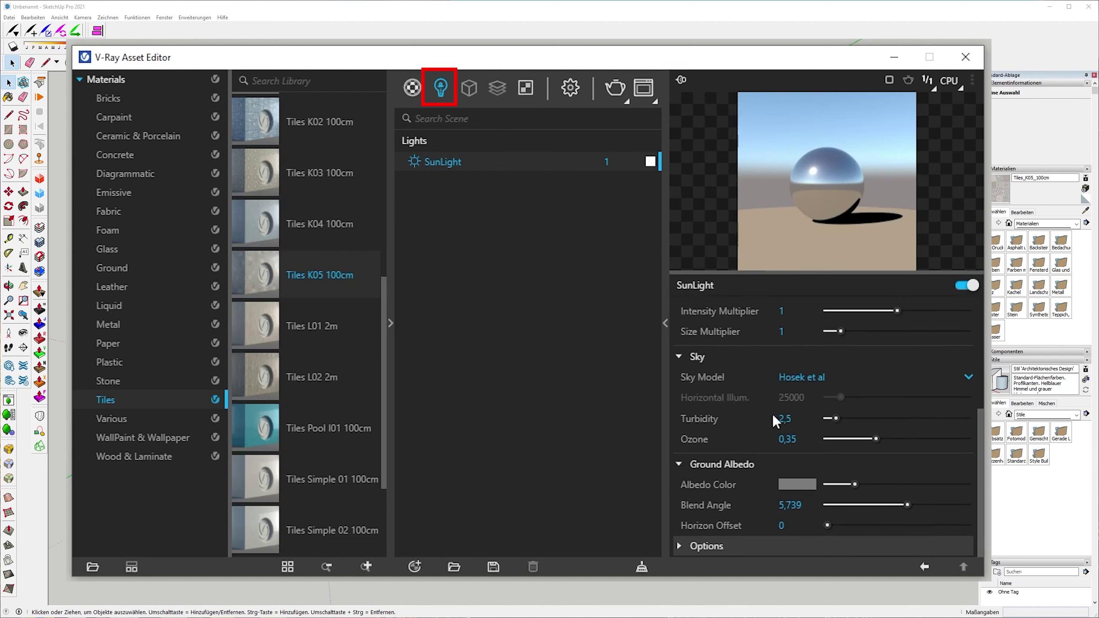
scroll(704, 390, up, 5)
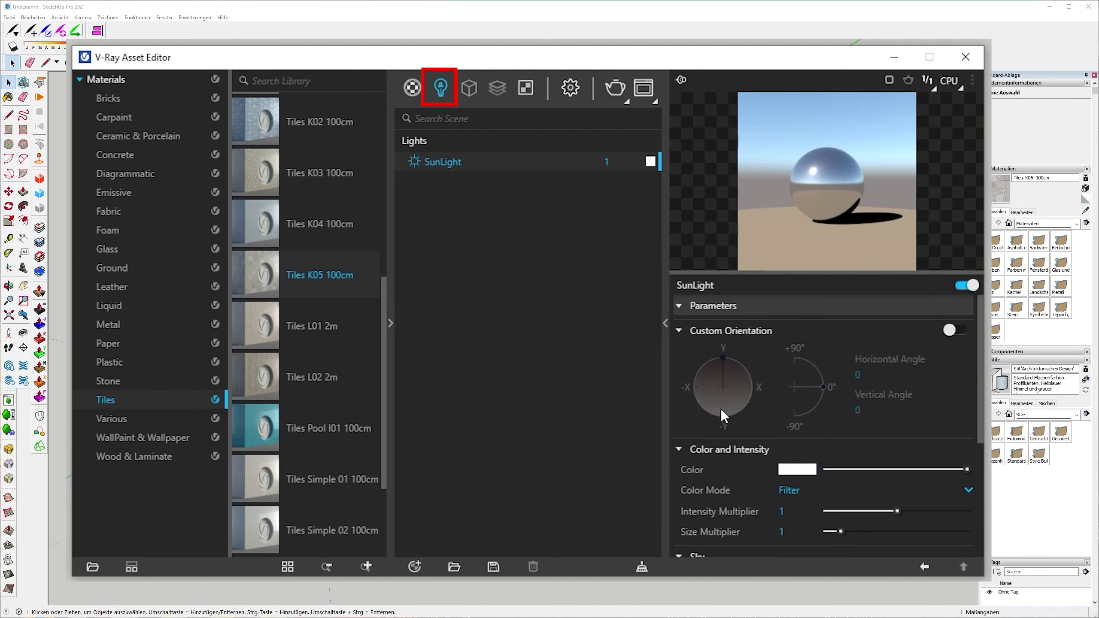
scroll(722, 410, down, 5)
click(831, 378)
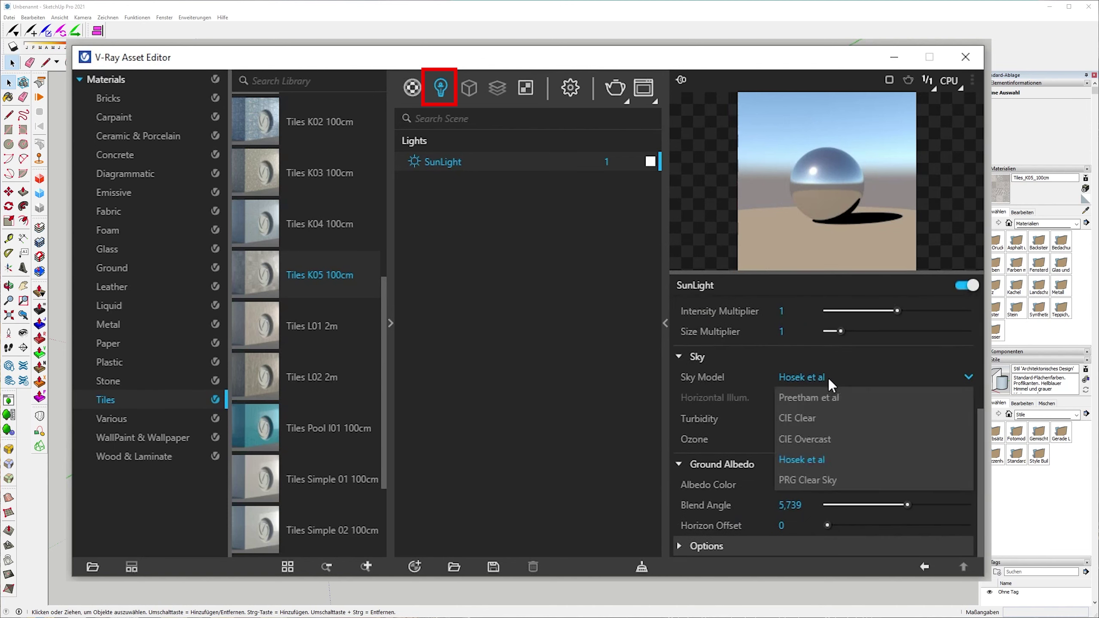
click(817, 398)
click(813, 375)
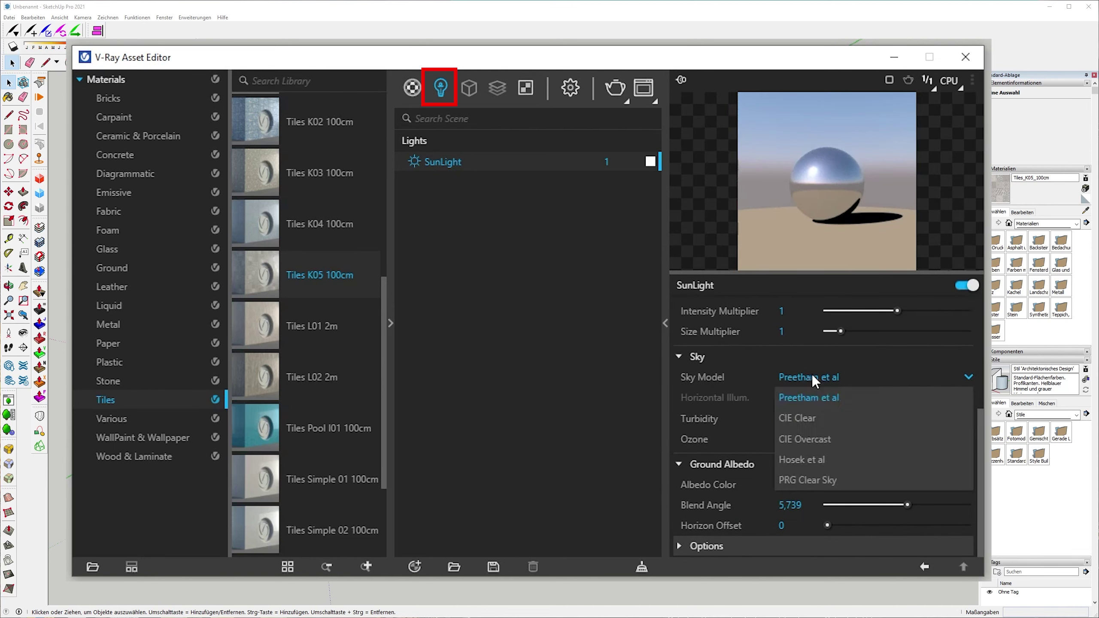
click(829, 478)
click(820, 378)
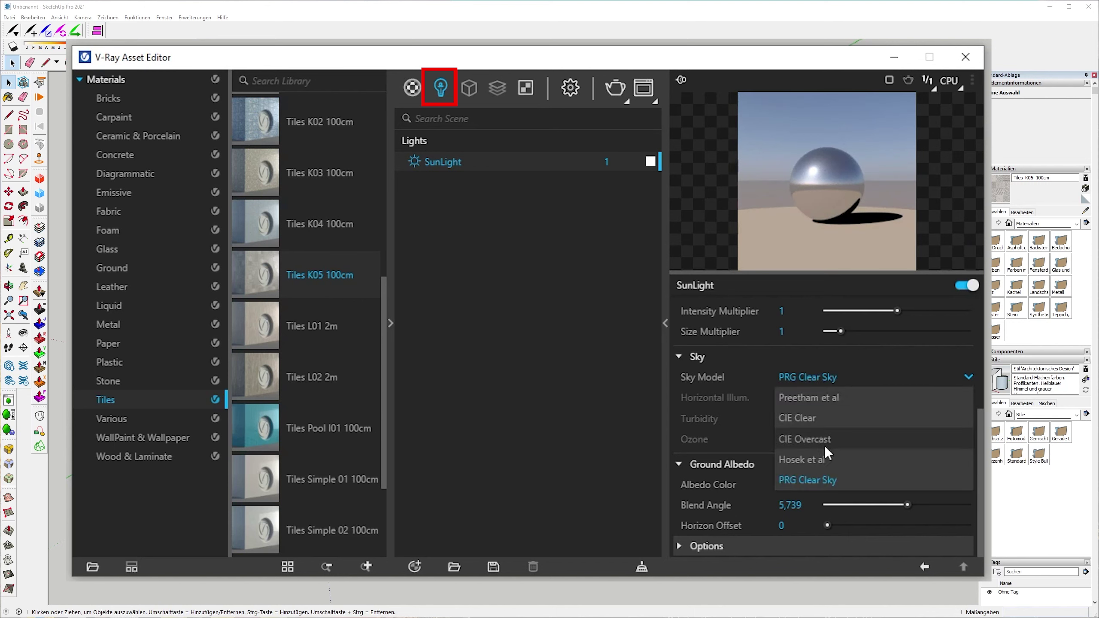
click(823, 457)
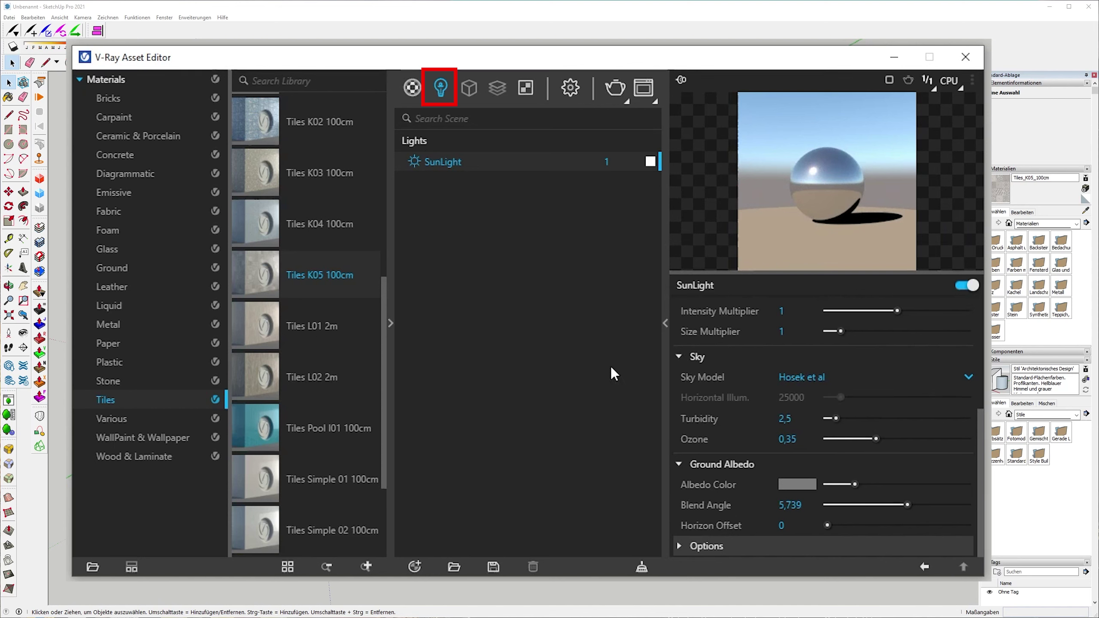
scroll(839, 467, up, 5)
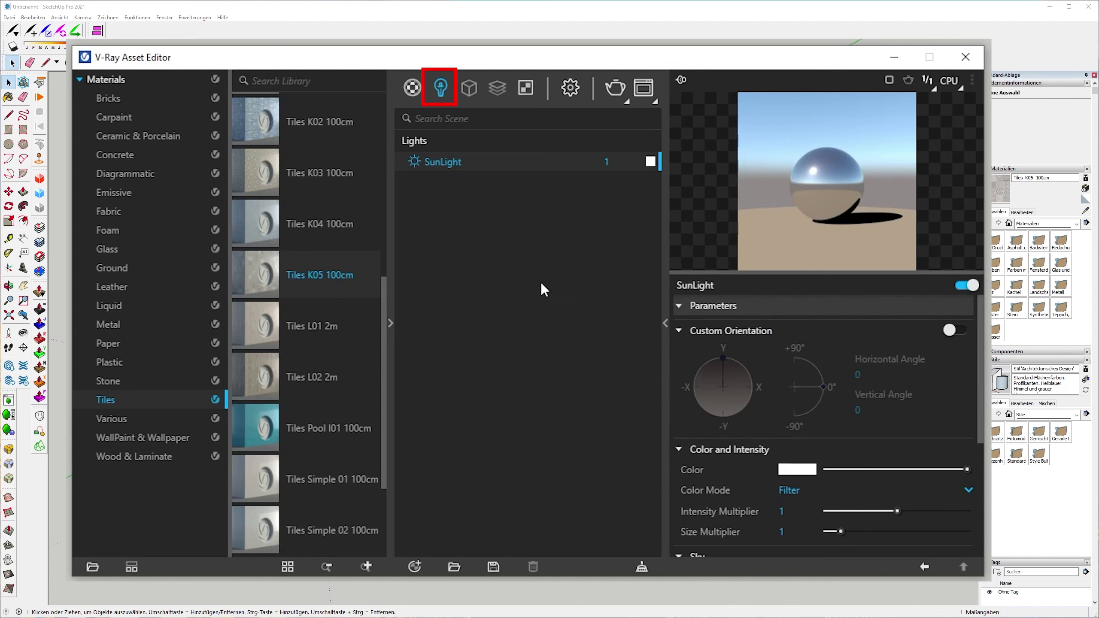
Add a V-Ray Infinite Plane to the scene after browsing the geometry creation options
right_click(465, 97)
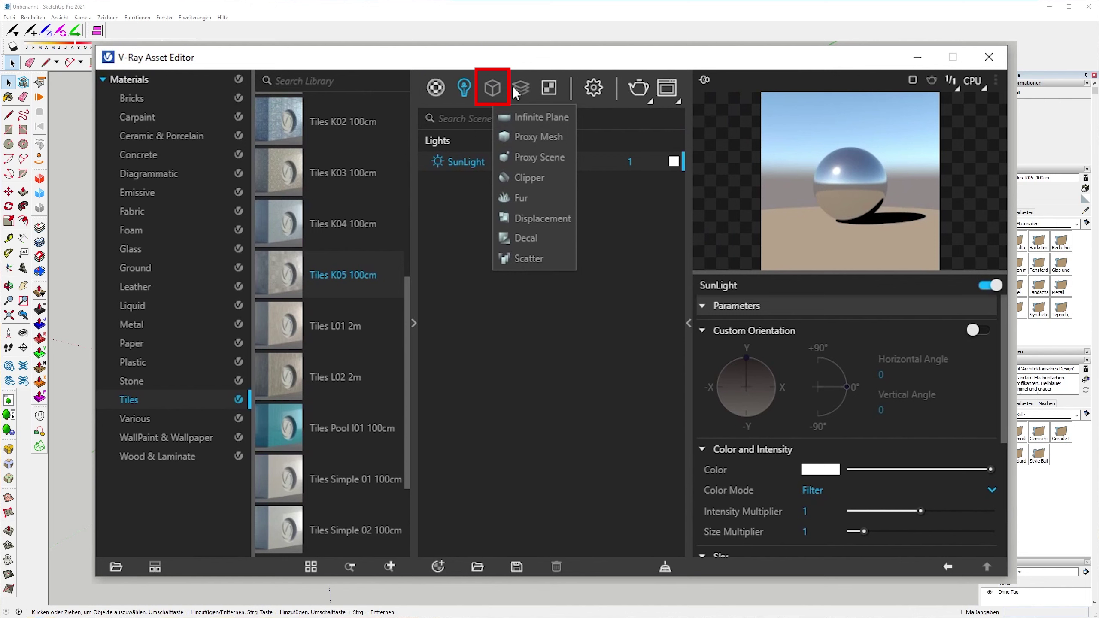
click(554, 434)
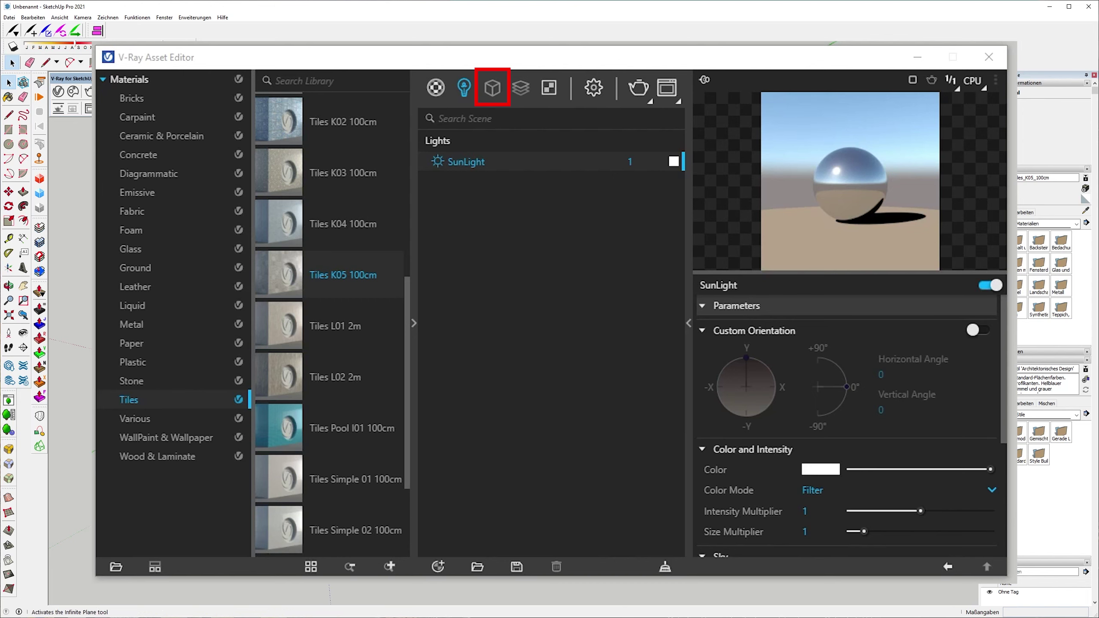
click(58, 108)
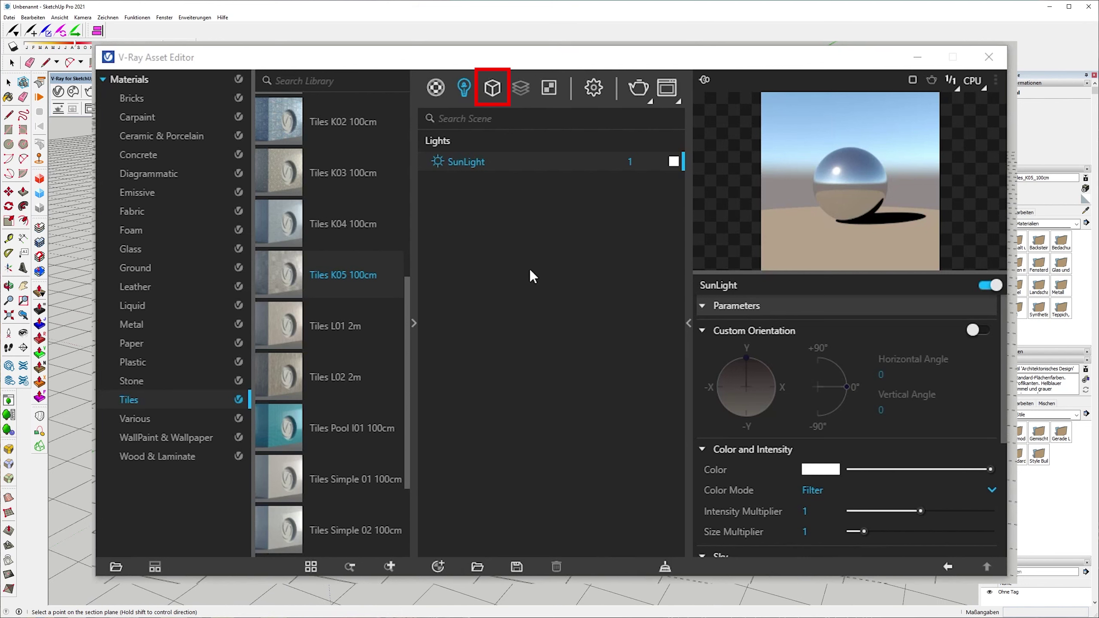
key(space)
List the Infinite Plane under Geometries and bring up the render-element creation list
click(494, 98)
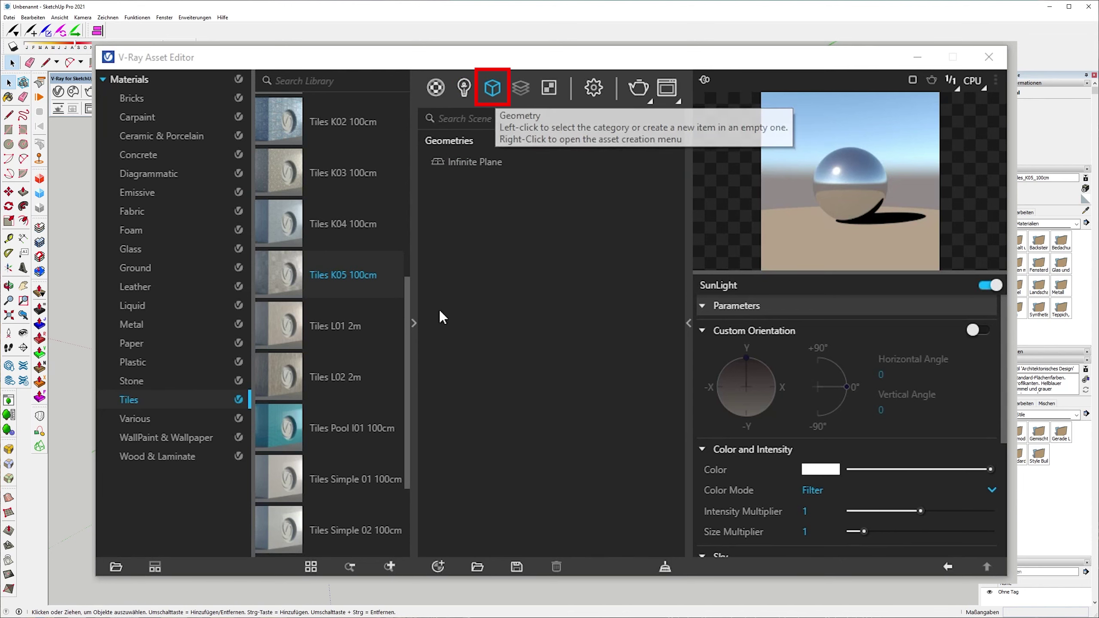
click(557, 297)
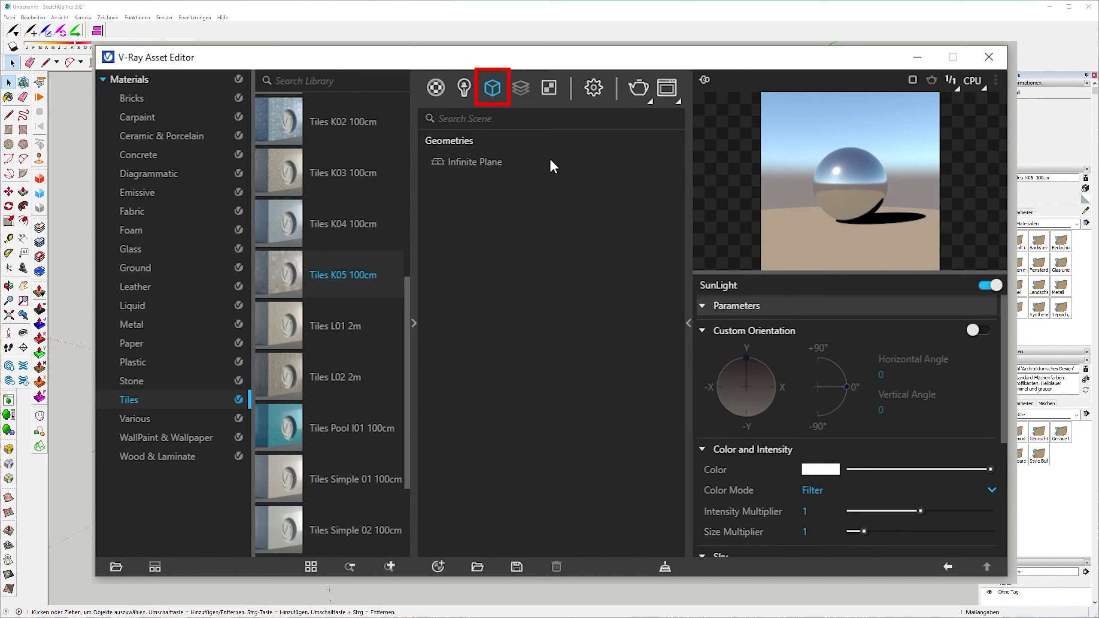
right_click(521, 89)
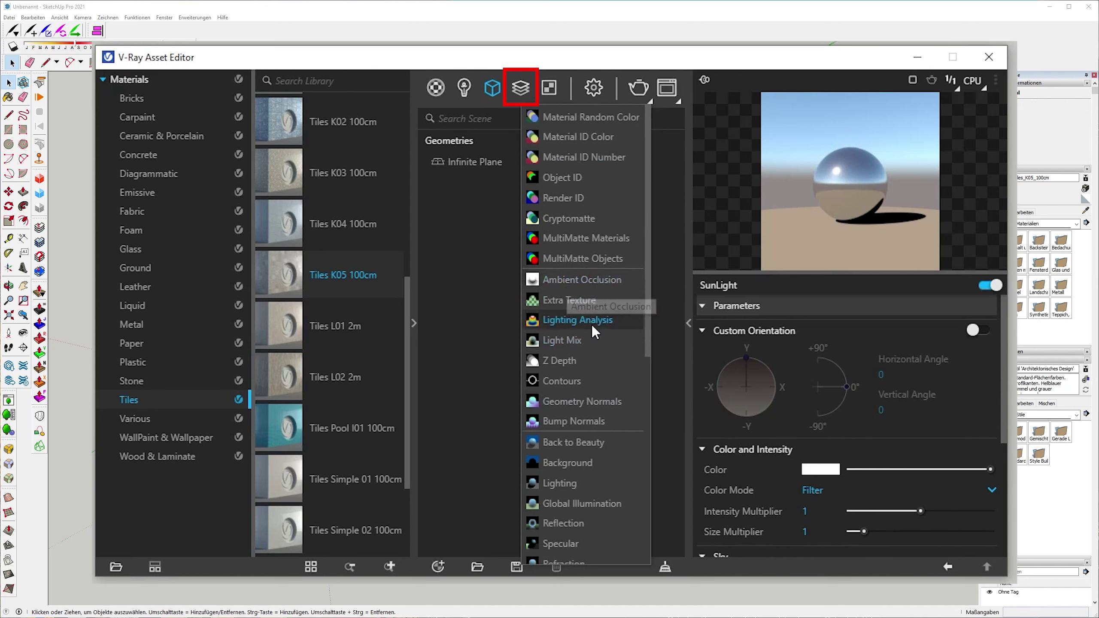
Browse the render-element list, then show the Textures category listing Environment Sky
scroll(592, 325, down, 3)
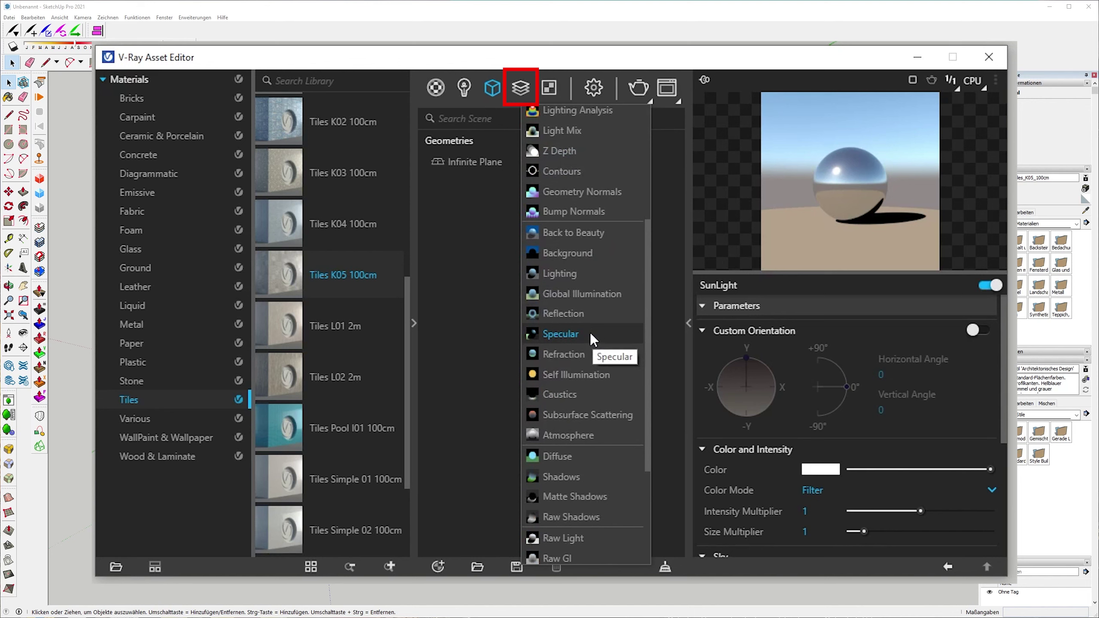
scroll(590, 333, up, 3)
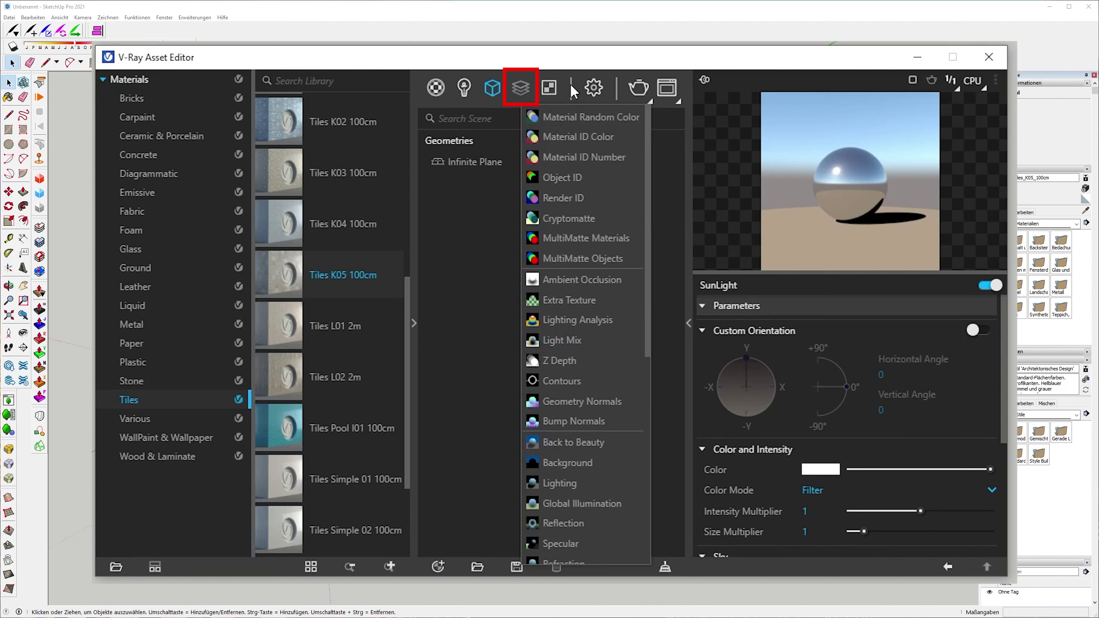
click(551, 88)
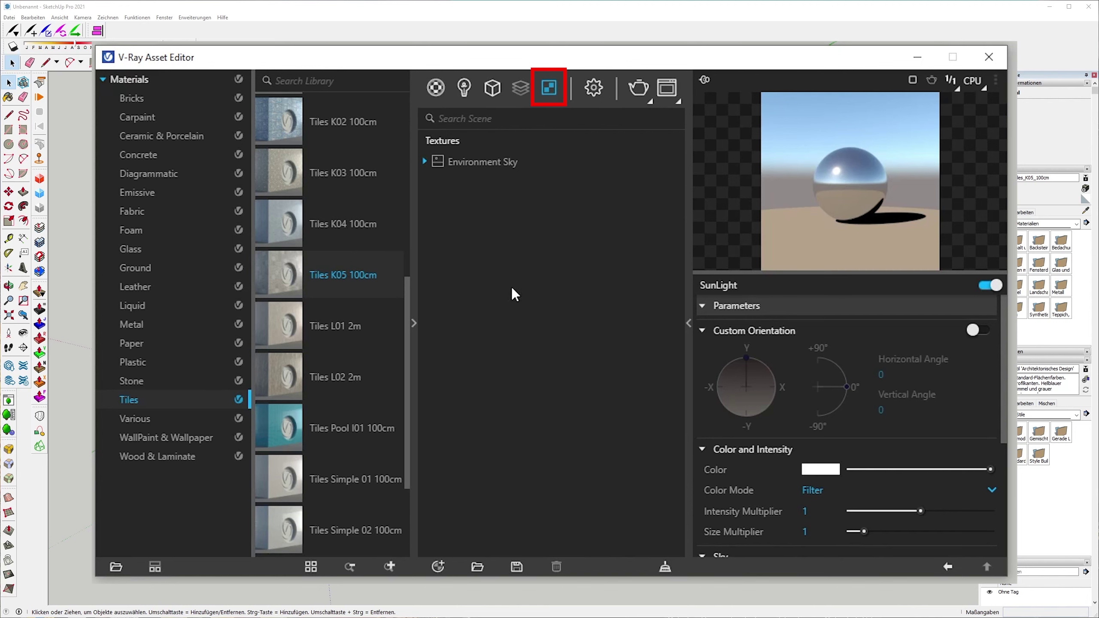
Inspect Environment Sky: Hosek et al model, turbidity 2,5, ozone 0,35, blend angle 5,739
click(494, 161)
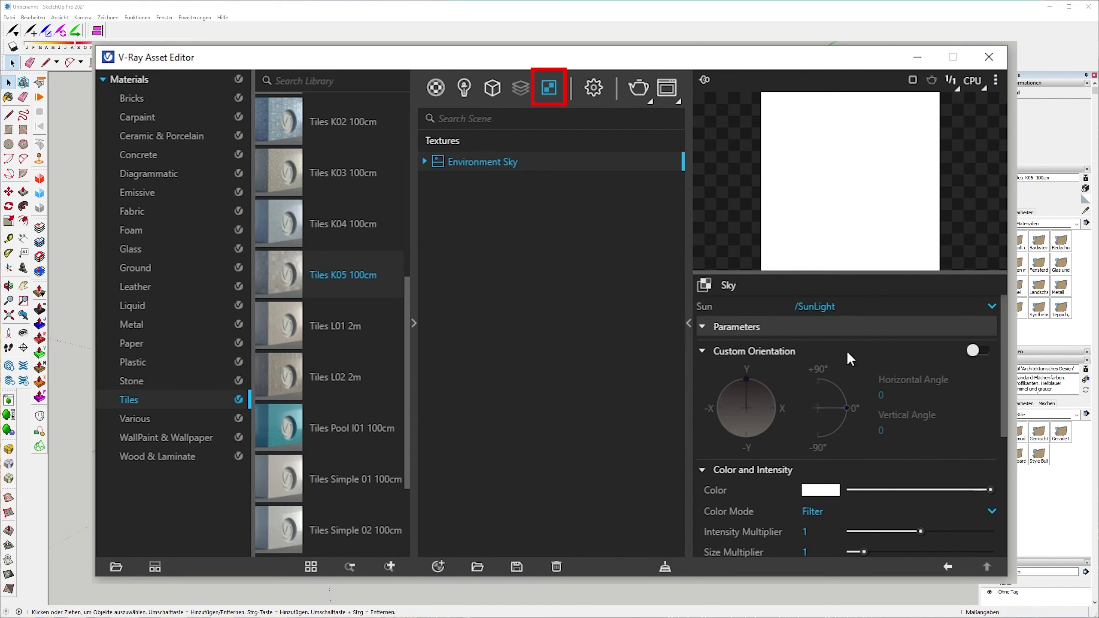
scroll(782, 448, down, 5)
scroll(759, 443, up, 2)
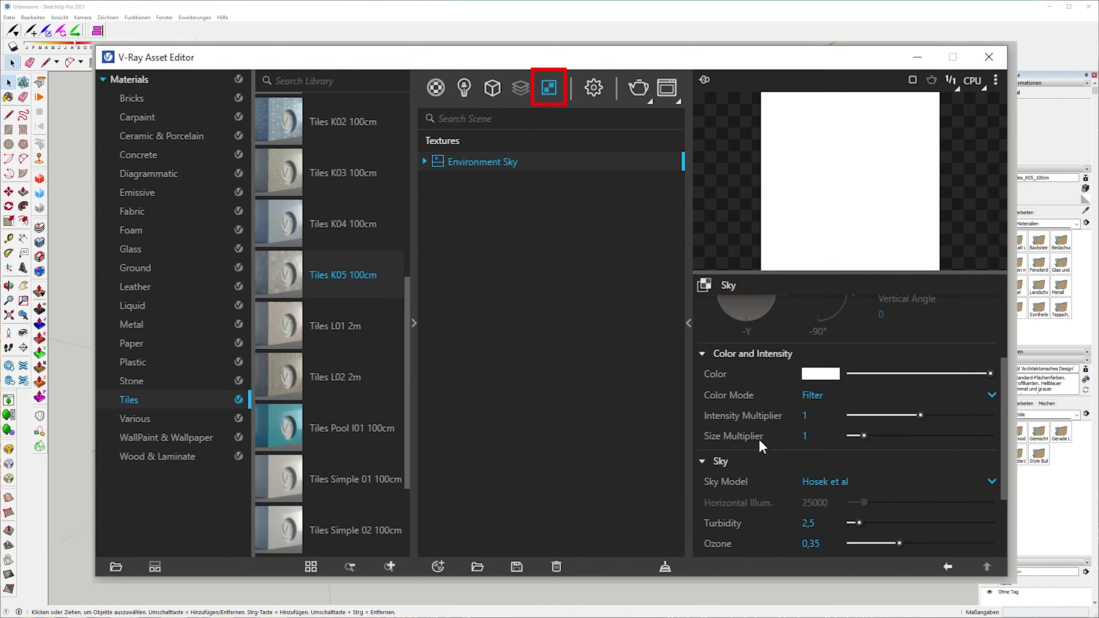
scroll(759, 441, down, 2)
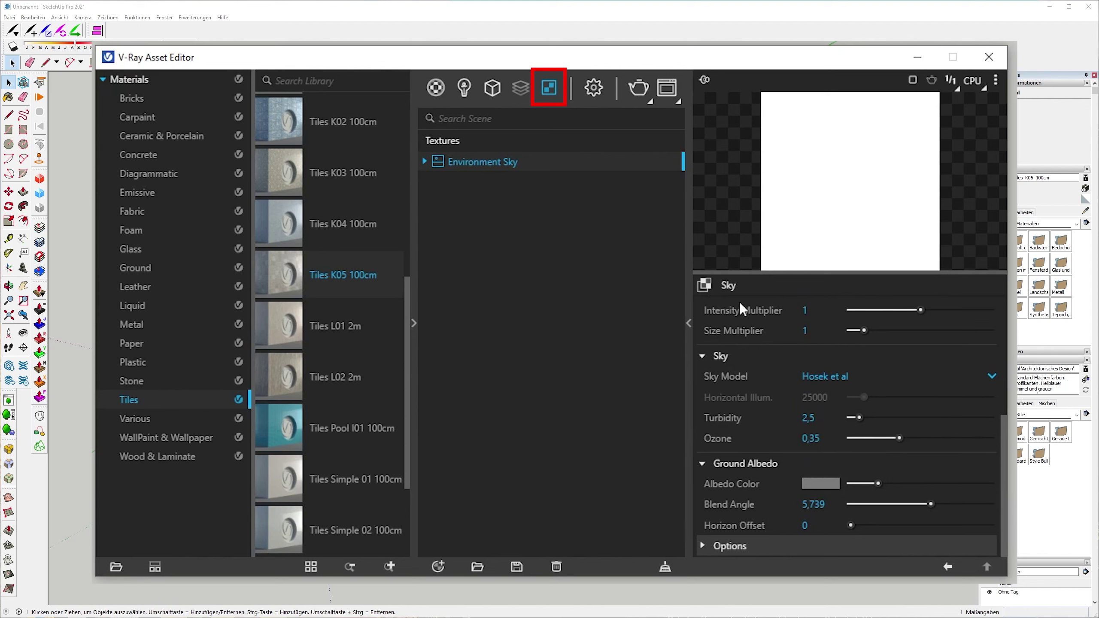
scroll(797, 411, up, 2)
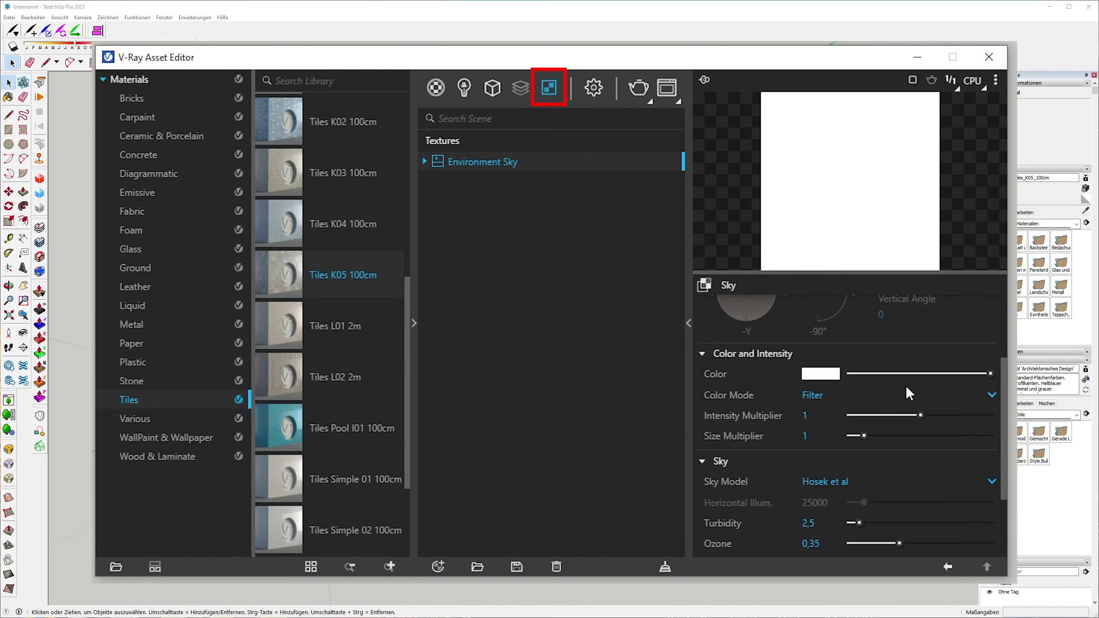
scroll(866, 388, down, 2)
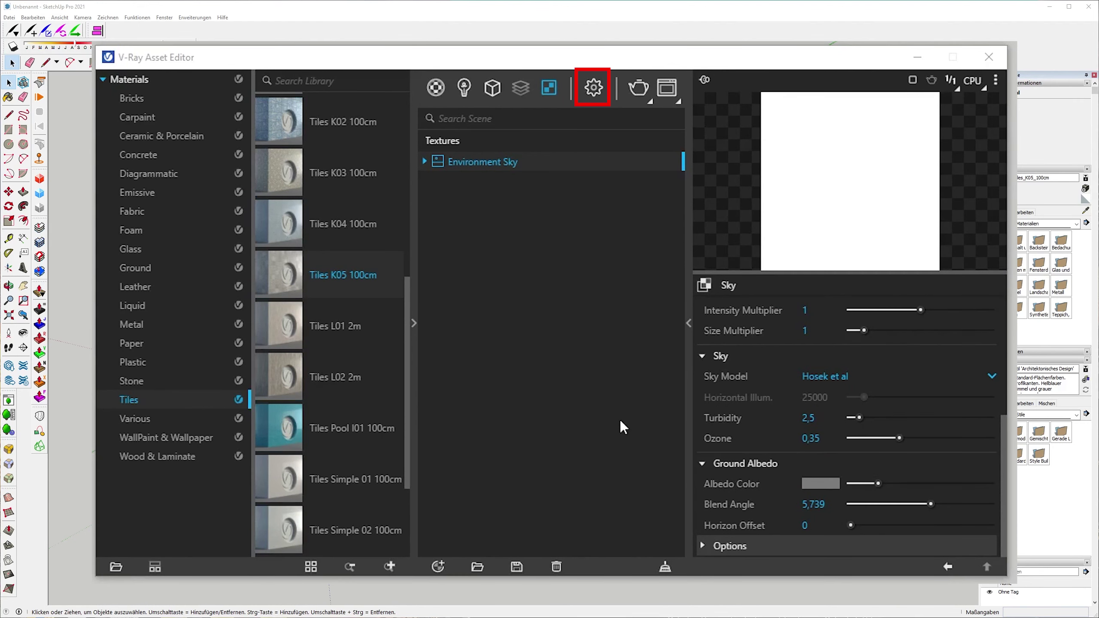
Review render settings (CPU, Medium quality, Noise Limit 0,04, Max Subdivs 20) and the Camera and Render Output rollouts
click(598, 95)
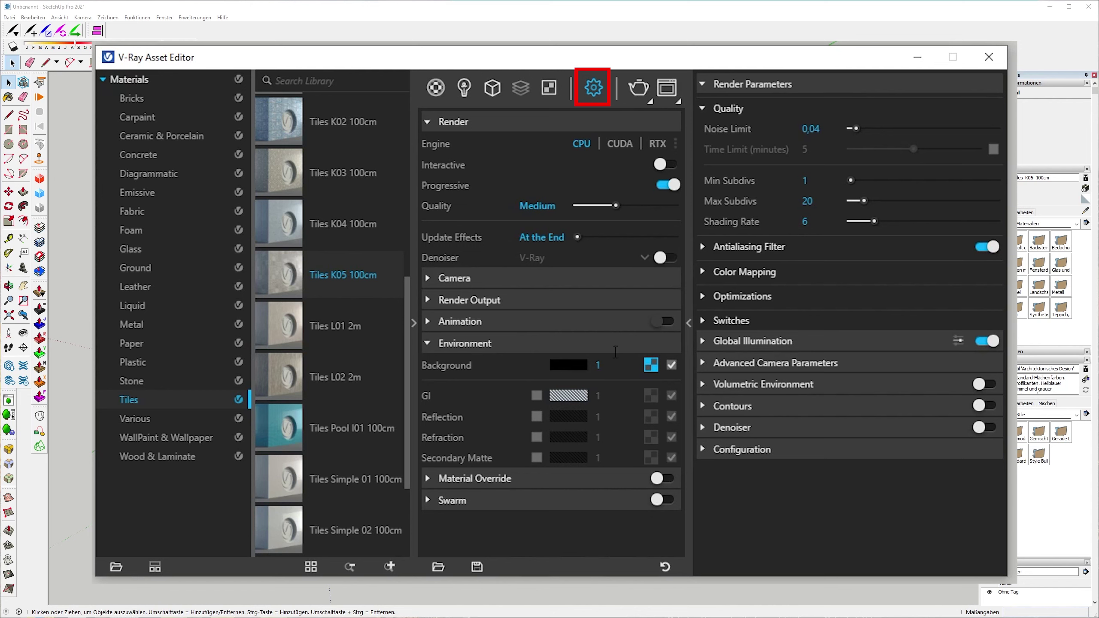
click(536, 277)
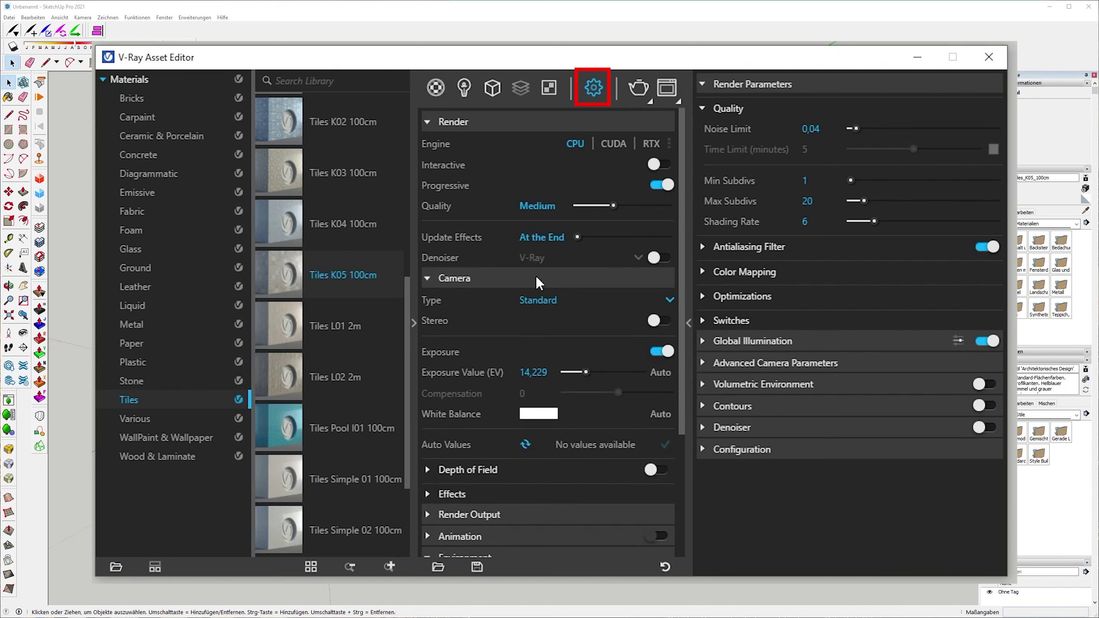
click(531, 299)
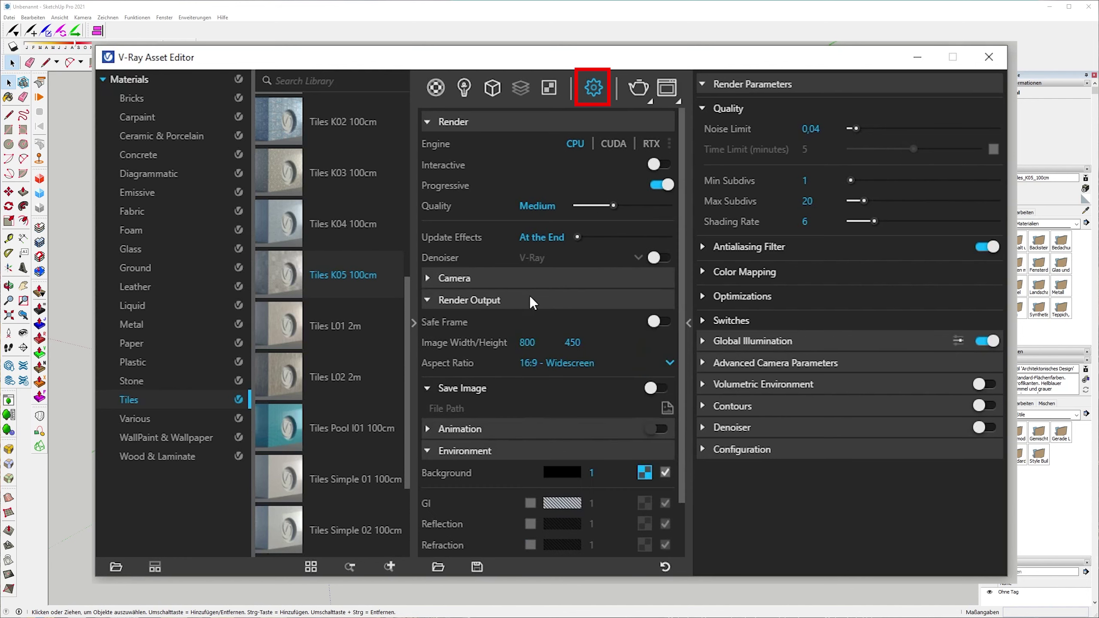
click(533, 300)
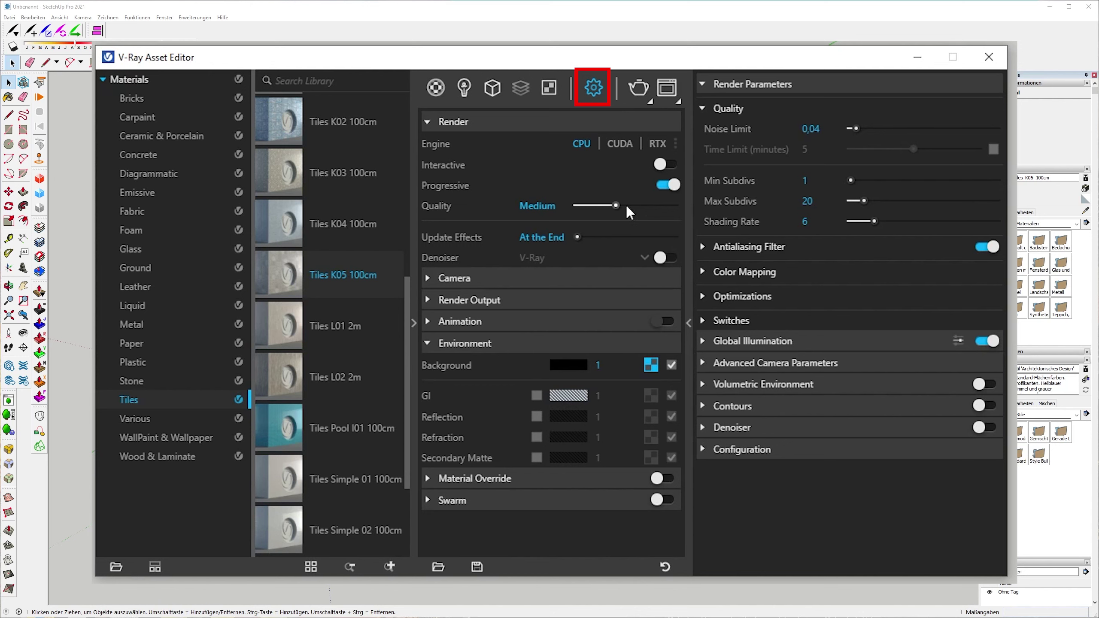
Raise render quality to High+ (Noise Limit 0,005, Max Subdivs 100) and show advanced camera parameters
mouse_move(626, 205)
mouse_down()
mouse_move(728, 198)
mouse_move(619, 207)
mouse_move(694, 202)
mouse_up()
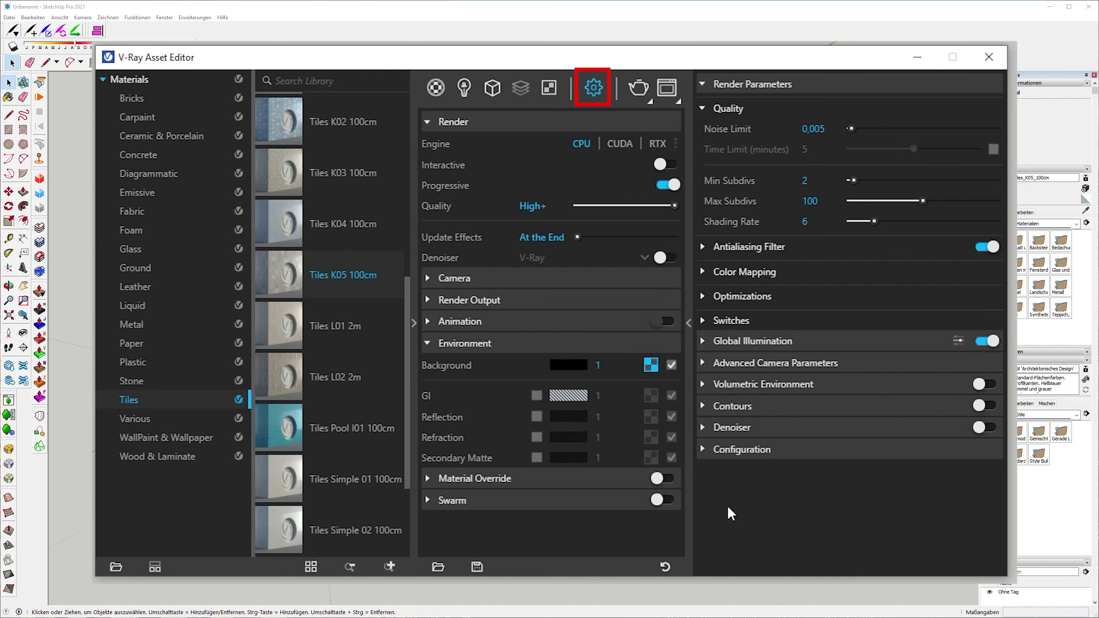
click(727, 365)
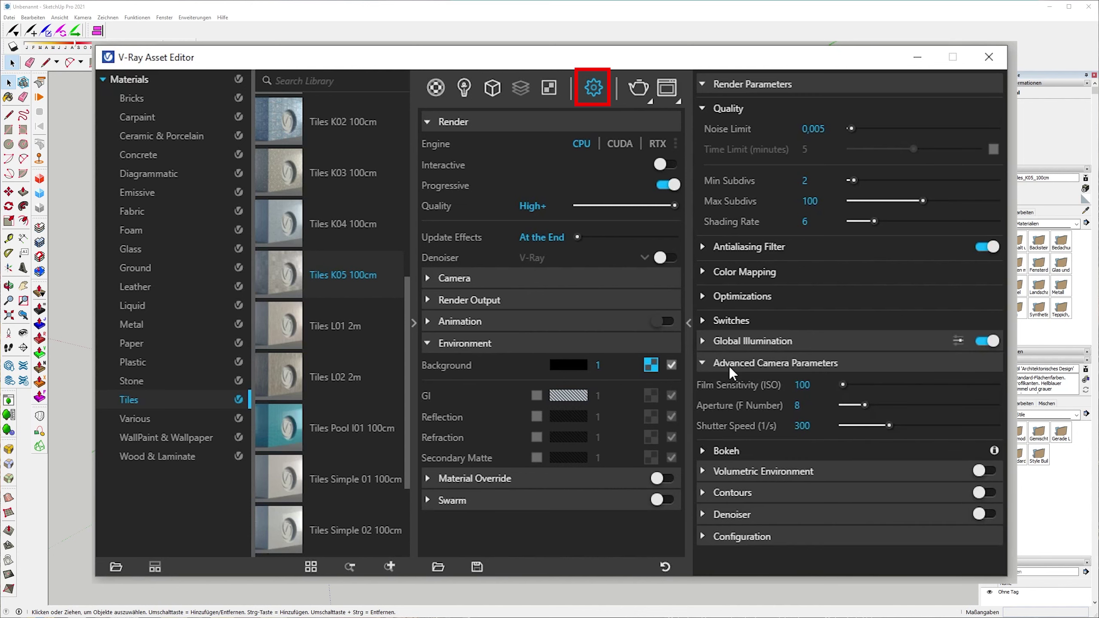